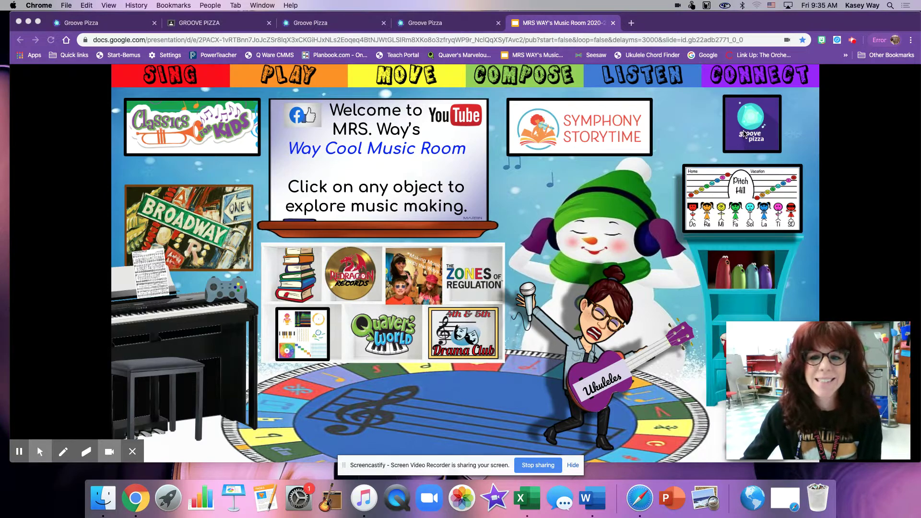
Launch Groove Pizza in a new tab from the music room slide's icon.
{"action": "left_click", "coordinate": [742, 128]}
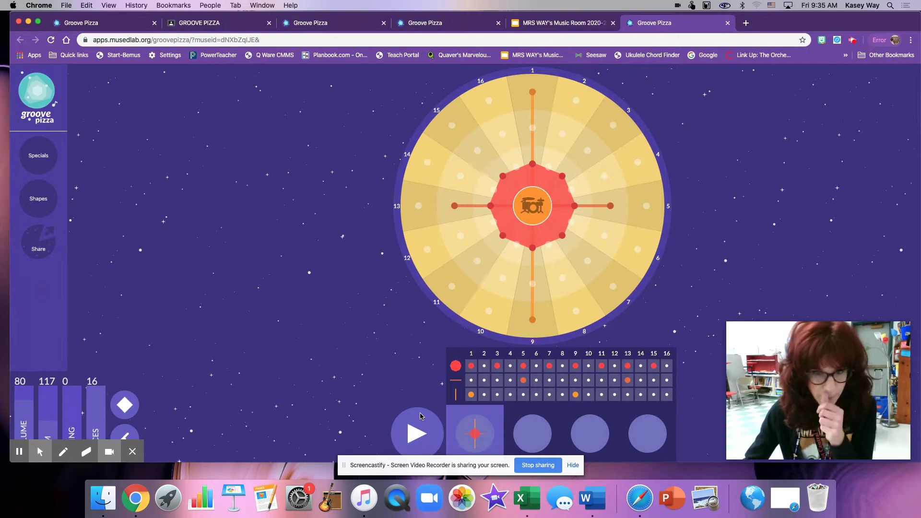
Play the starting groove, then add middle-drum beats, including steps 9 and 11, forming a hexagon.
{"action": "left_click", "coordinate": [420, 430]}
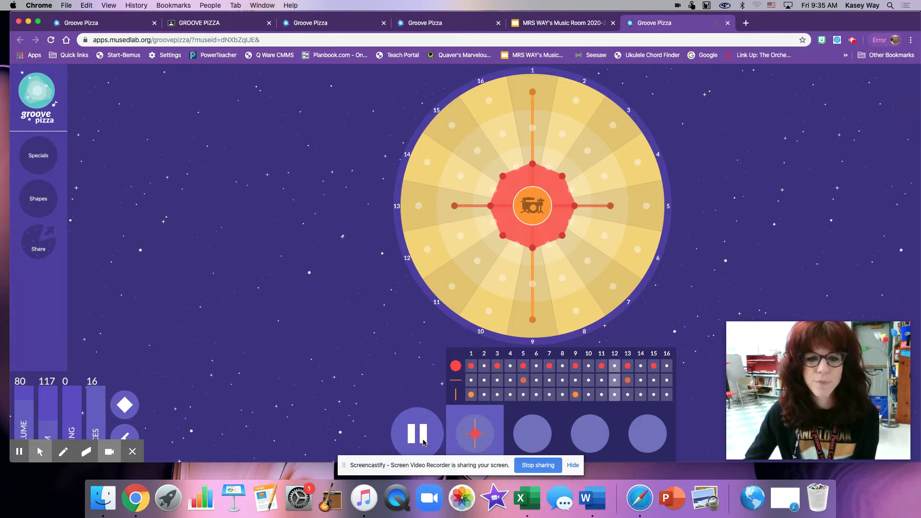
{"action": "left_click", "coordinate": [420, 434]}
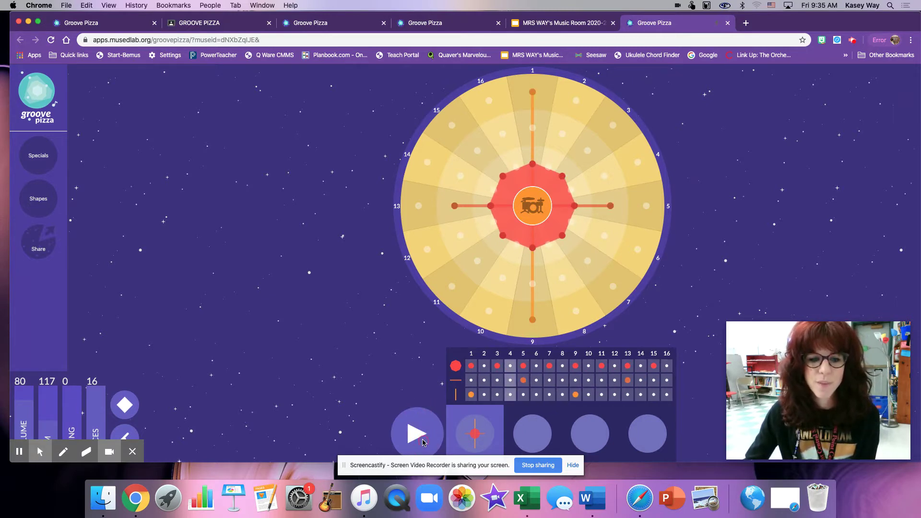
{"action": "left_click", "coordinate": [477, 152]}
{"action": "left_click", "coordinate": [562, 134]}
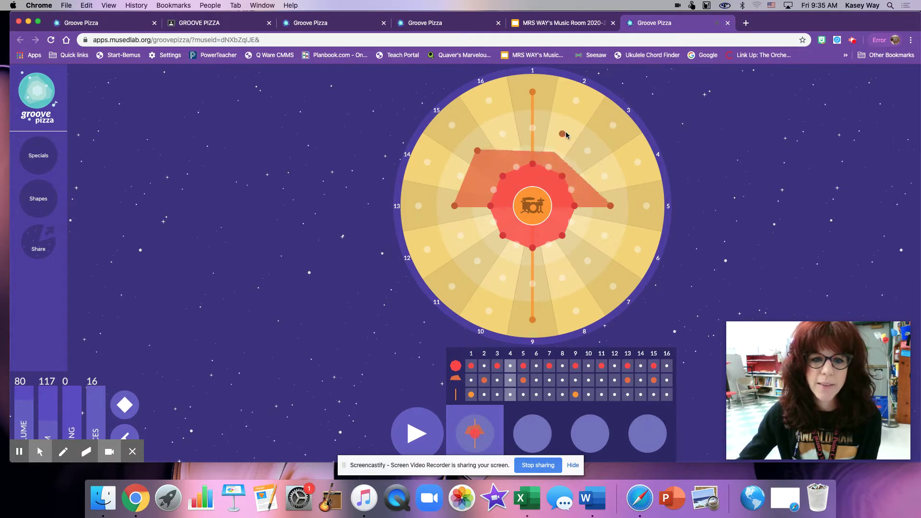
{"action": "left_click", "coordinate": [587, 261]}
{"action": "left_click", "coordinate": [480, 277]}
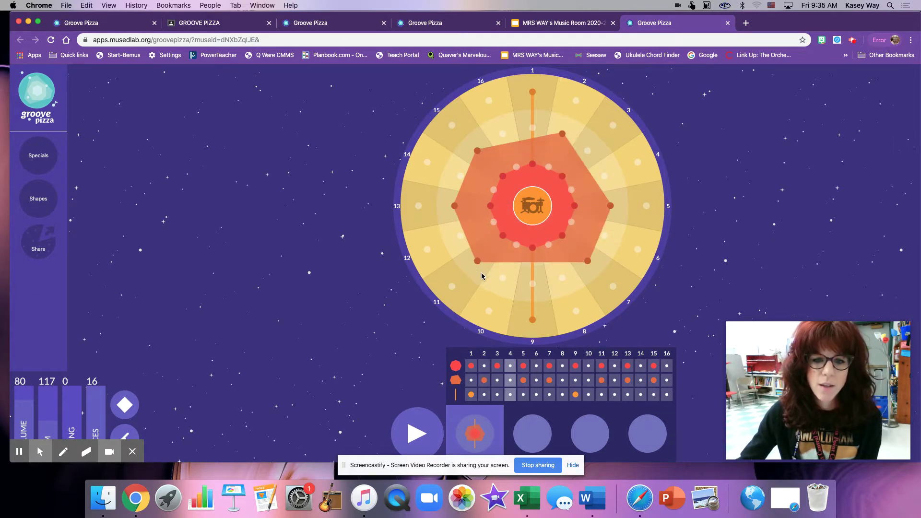
{"action": "left_click", "coordinate": [533, 283]}
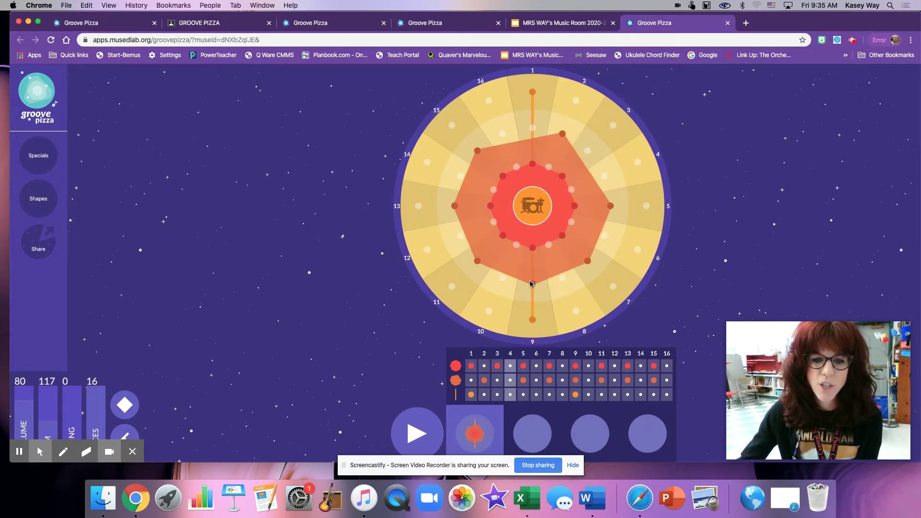
Add two outer-drum beats, play back, then remove beats until the outer ring holds steps 1 and 4.
{"action": "left_click", "coordinate": [562, 395]}
{"action": "left_click", "coordinate": [510, 394]}
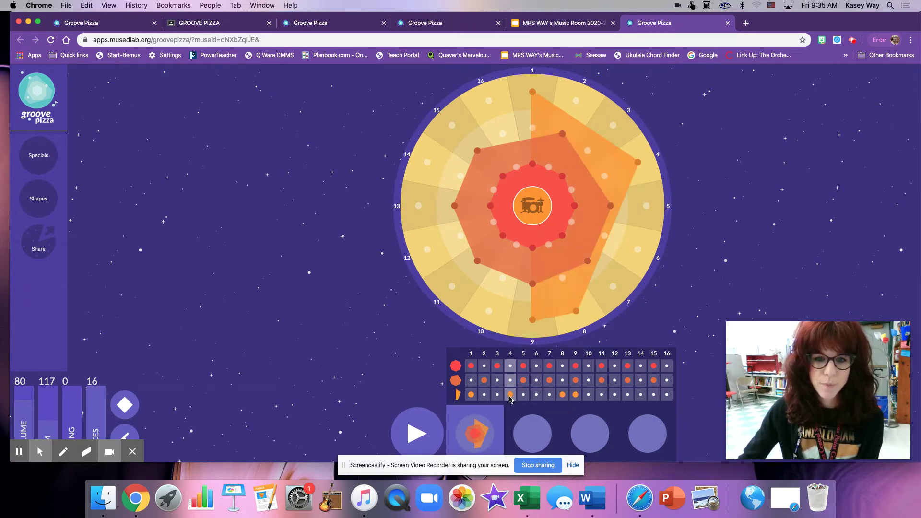
{"action": "left_click", "coordinate": [436, 422]}
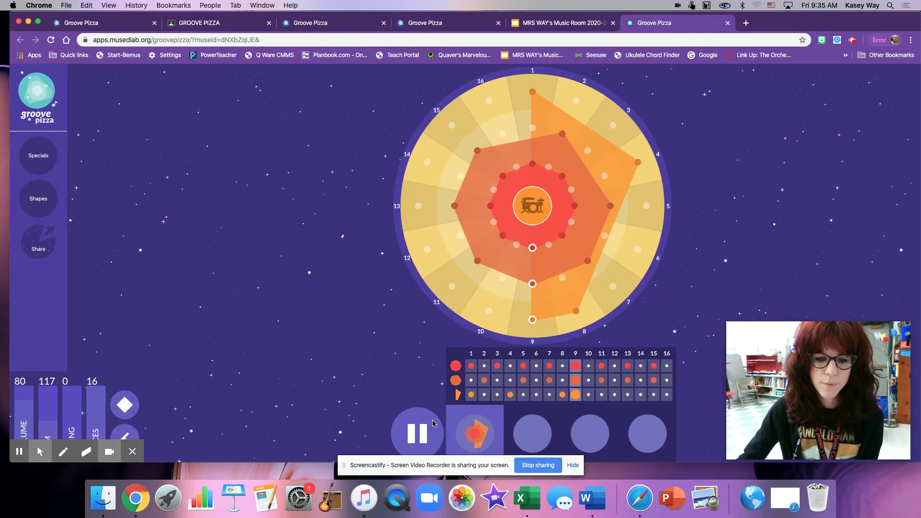
{"action": "left_click", "coordinate": [433, 423]}
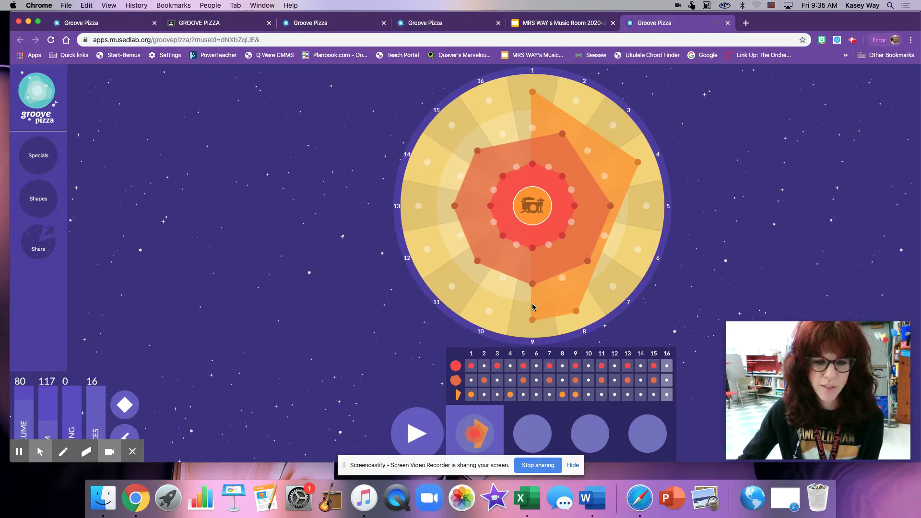
{"action": "left_click", "coordinate": [531, 285]}
{"action": "left_click", "coordinate": [530, 319]}
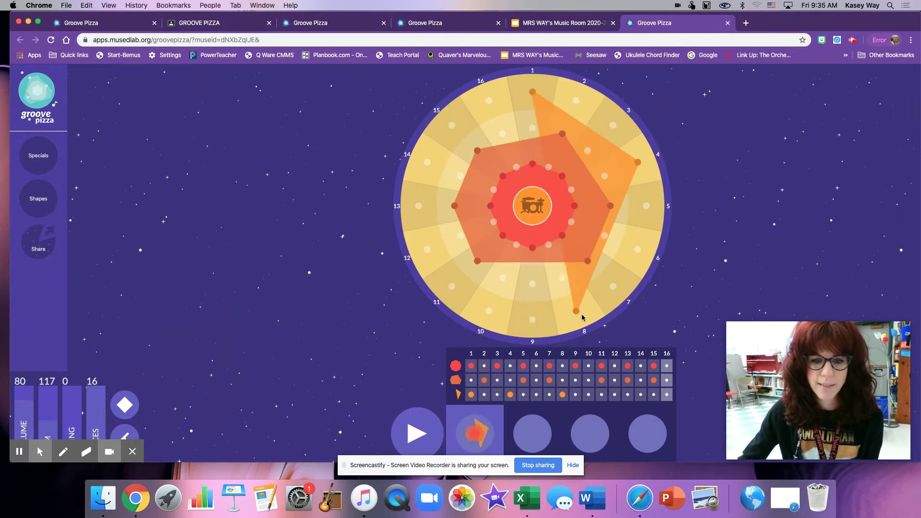
{"action": "left_click", "coordinate": [576, 311]}
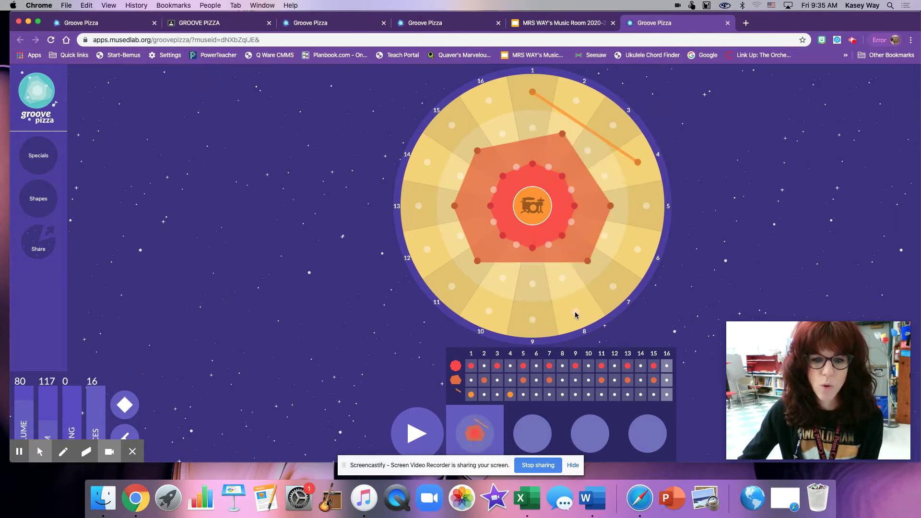
Load the Lab Groove preset, play it once, and add a middle-drum hit on step 5.
{"action": "left_click", "coordinate": [42, 157]}
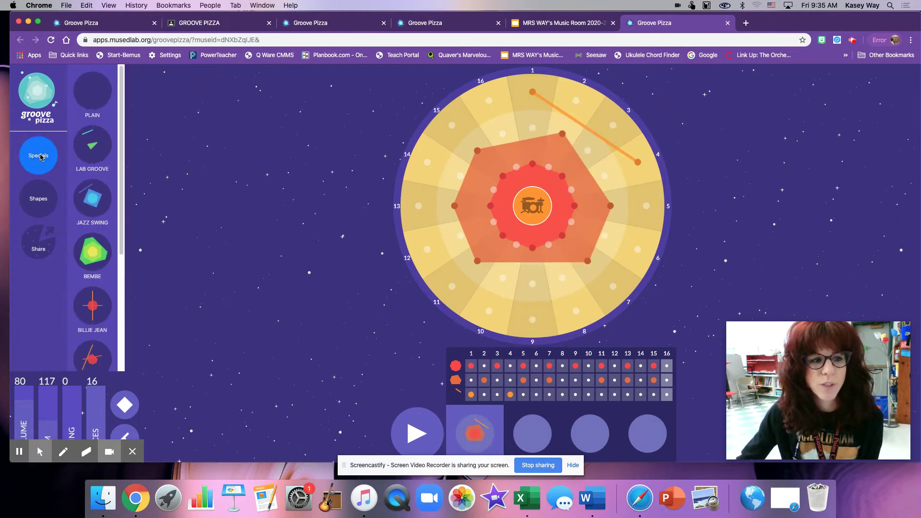
{"action": "left_click", "coordinate": [87, 152]}
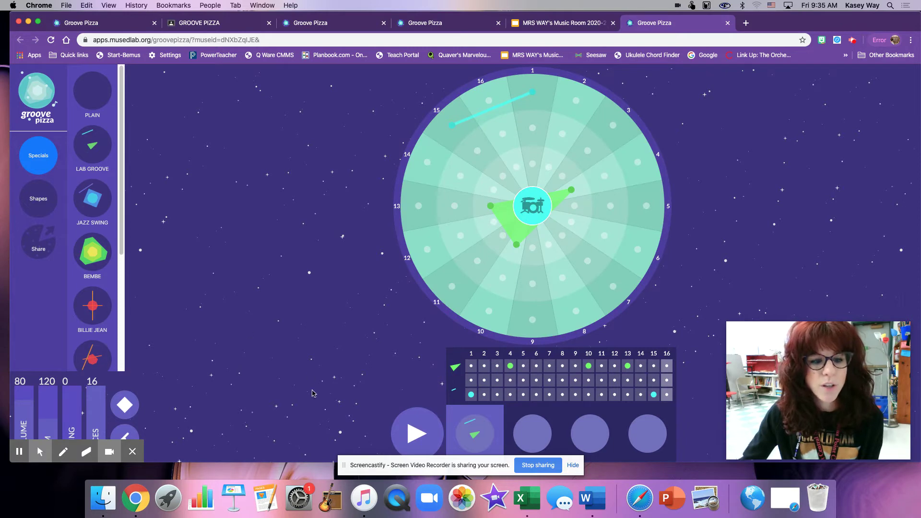
{"action": "left_click", "coordinate": [416, 432]}
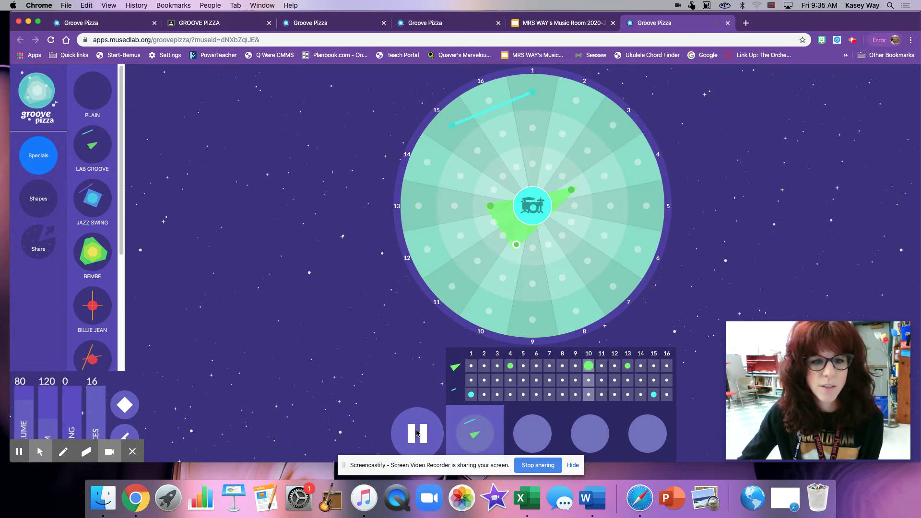
{"action": "left_click", "coordinate": [416, 431]}
{"action": "left_click", "coordinate": [524, 380]}
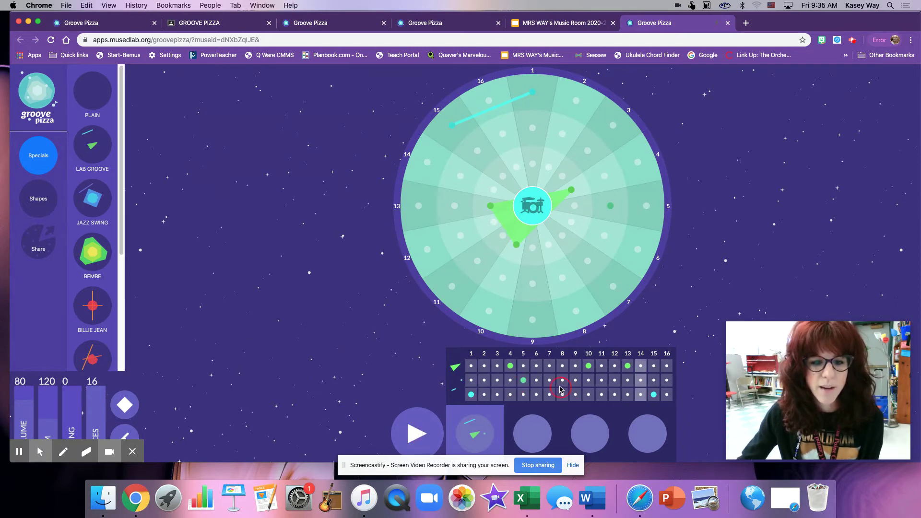
Drop triangle, square, then pentagon shapes onto the pizza, and play the pentagon rhythm.
{"action": "left_click", "coordinate": [46, 203]}
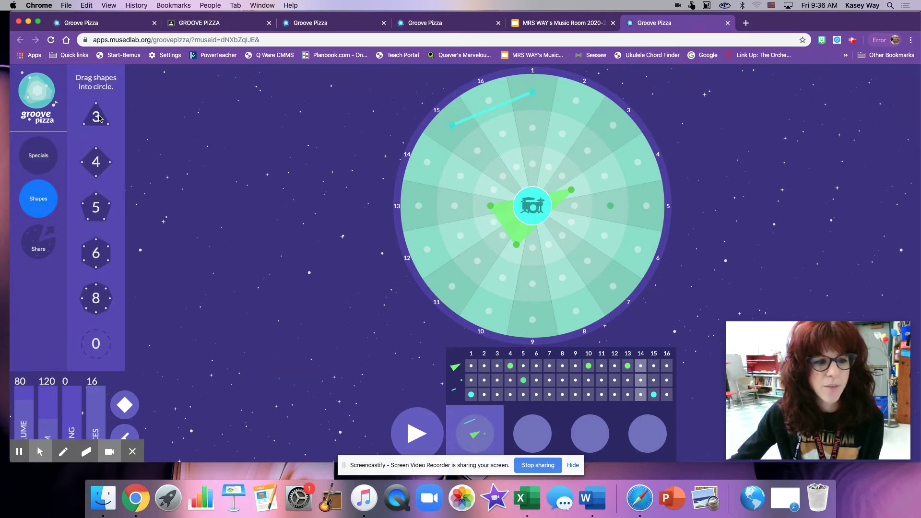
{"action": "left_click_drag", "start_coordinate": [97, 118], "coordinate": [518, 212]}
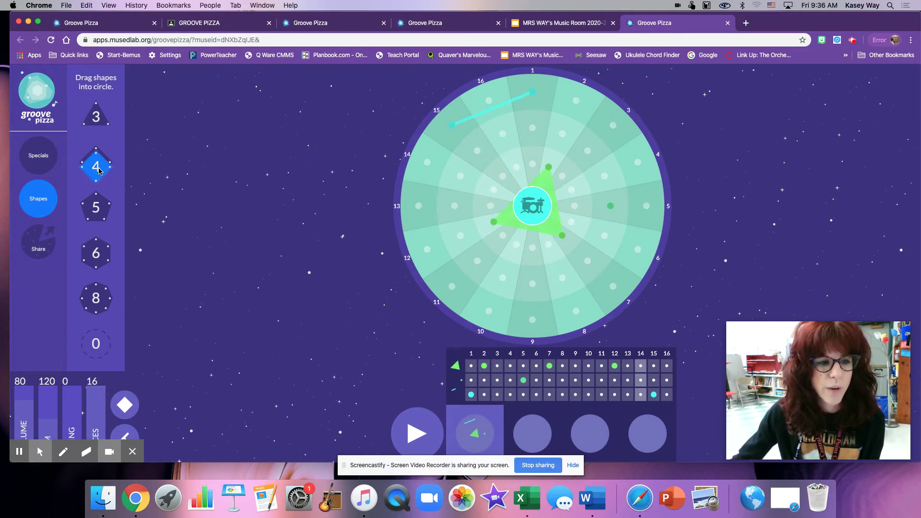
{"action": "left_click_drag", "start_coordinate": [96, 161], "coordinate": [535, 214]}
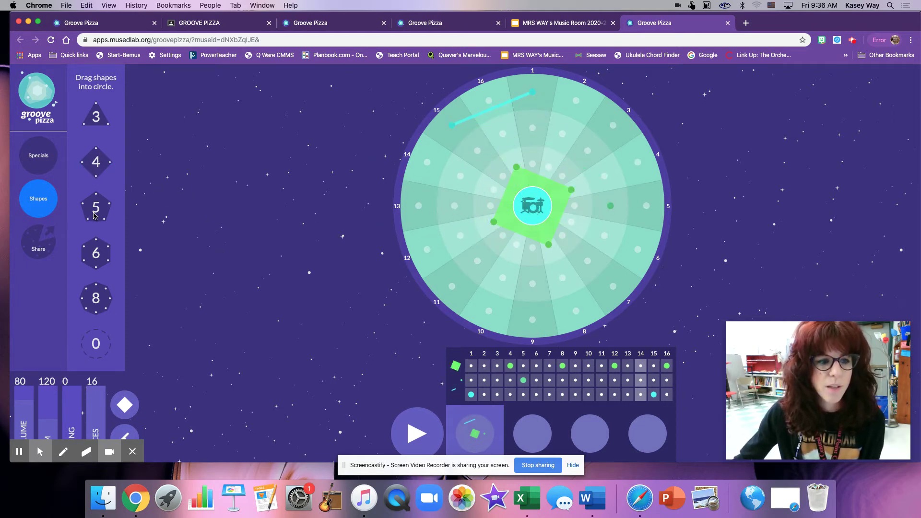
{"action": "left_click_drag", "start_coordinate": [96, 209], "coordinate": [519, 232]}
{"action": "left_click", "coordinate": [422, 427]}
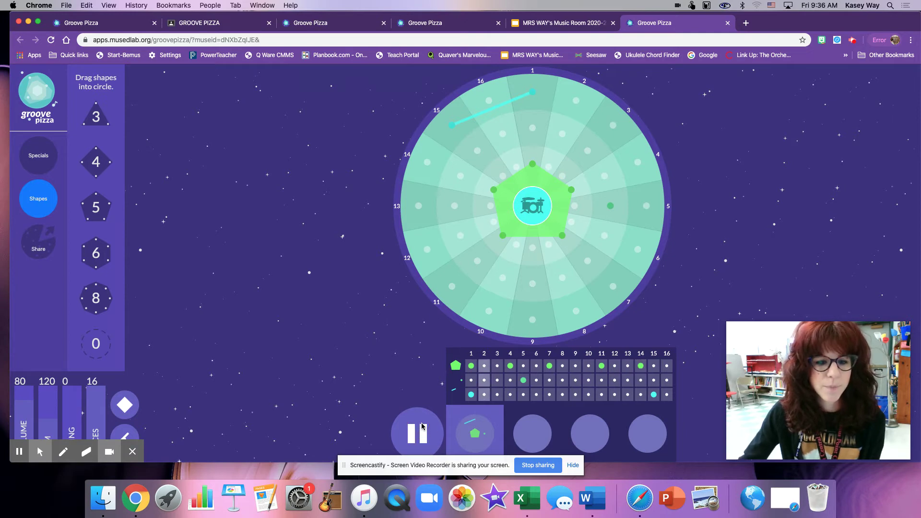
{"action": "left_click", "coordinate": [420, 429]}
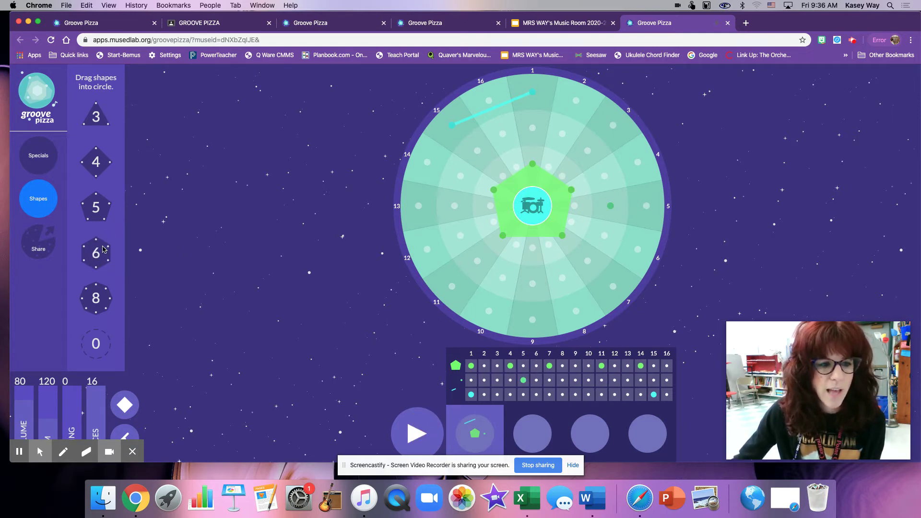
{"action": "left_click", "coordinate": [23, 155]}
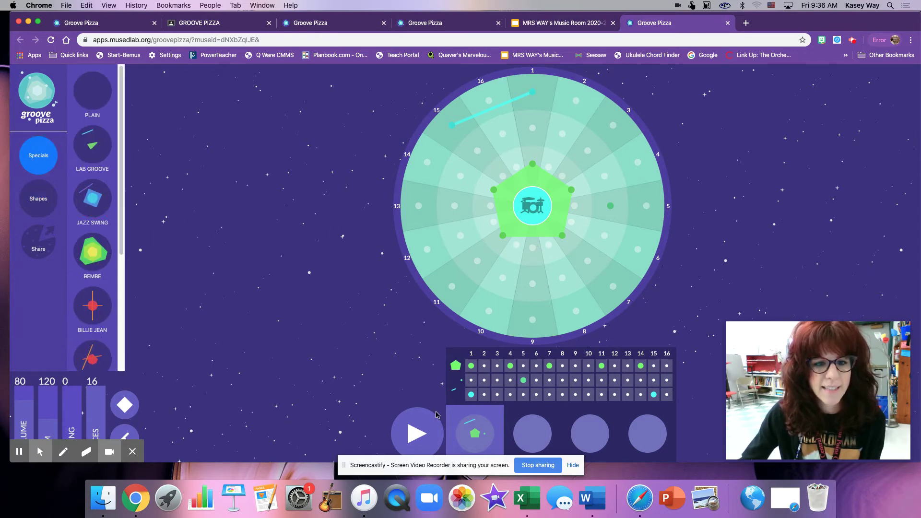
Load Jazz Swing, add third-rhythm hits on steps 3, 9 and 6, and play it back.
{"action": "left_click", "coordinate": [105, 209]}
{"action": "left_click", "coordinate": [397, 438]}
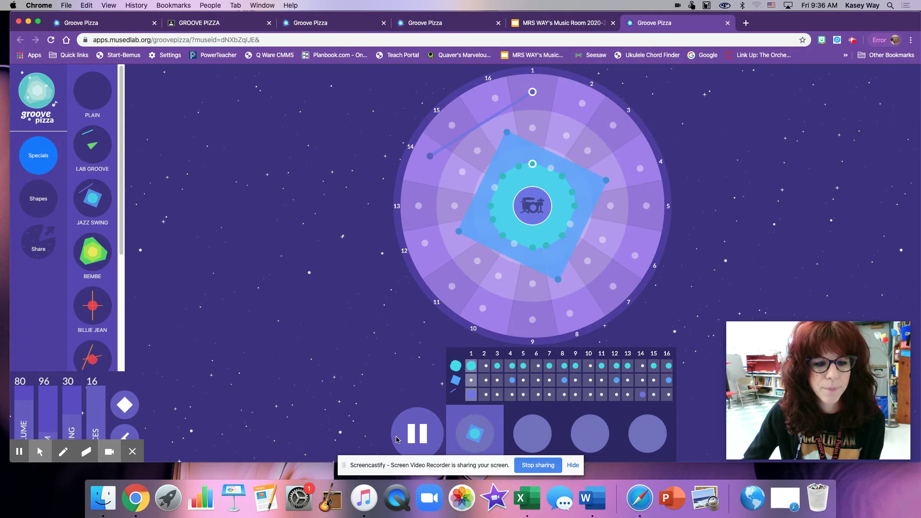
{"action": "left_click", "coordinate": [407, 431]}
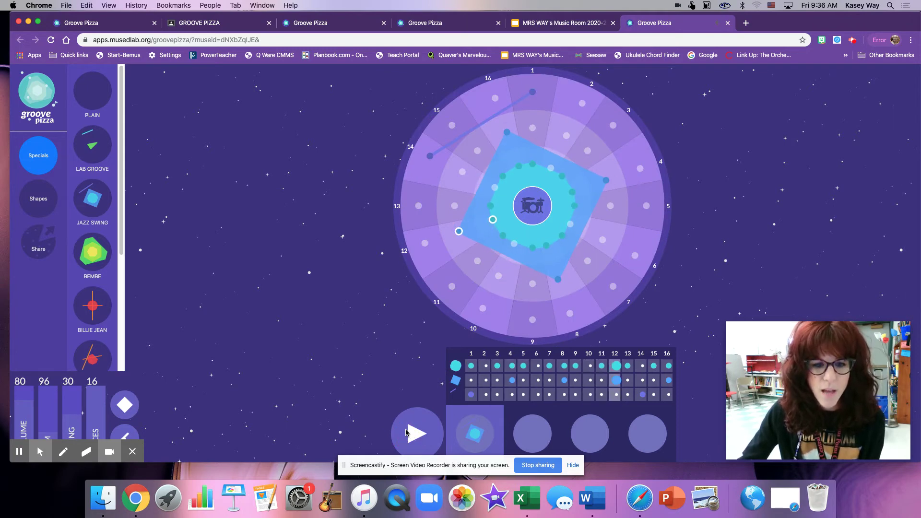
{"action": "left_click", "coordinate": [497, 395]}
{"action": "left_click", "coordinate": [575, 395]}
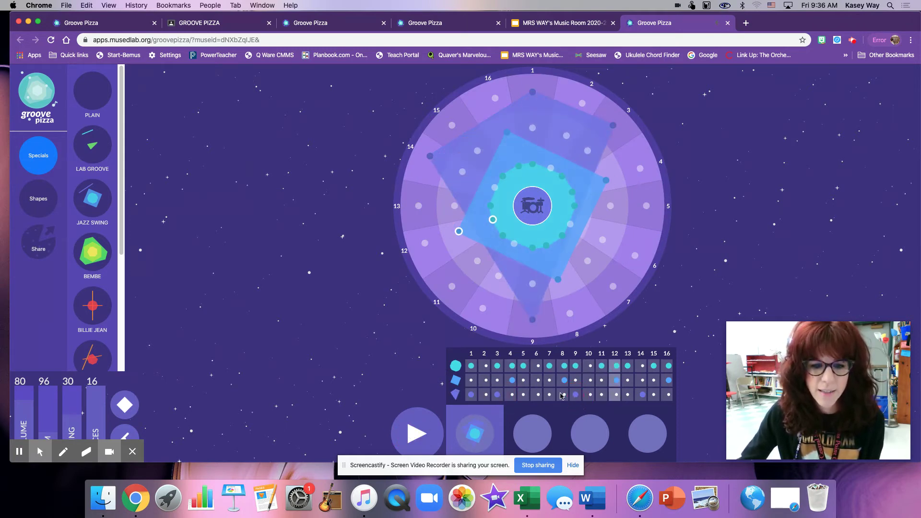
{"action": "left_click", "coordinate": [537, 395]}
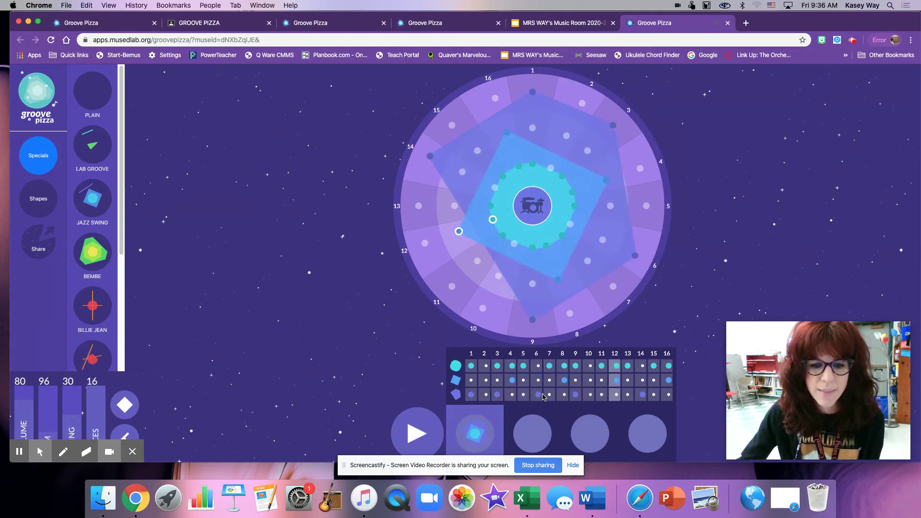
{"action": "left_click", "coordinate": [422, 442]}
{"action": "left_click", "coordinate": [422, 442]}
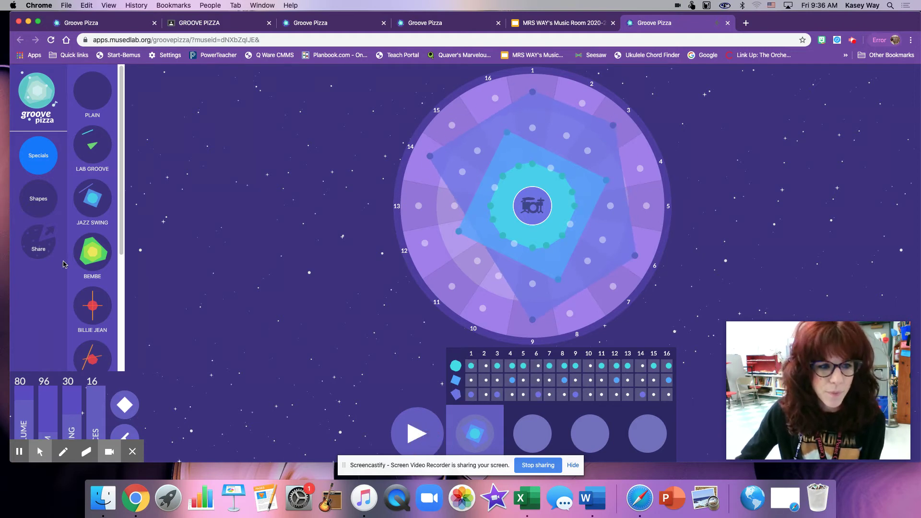
{"action": "left_click", "coordinate": [38, 242]}
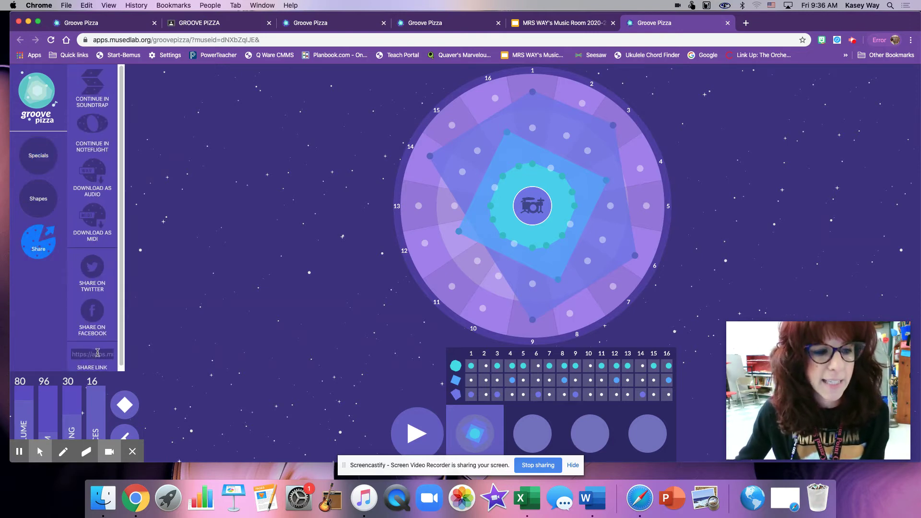
Highlight the full Jazz Swing share link URL in the sharing panel.
{"action": "left_click", "coordinate": [97, 352]}
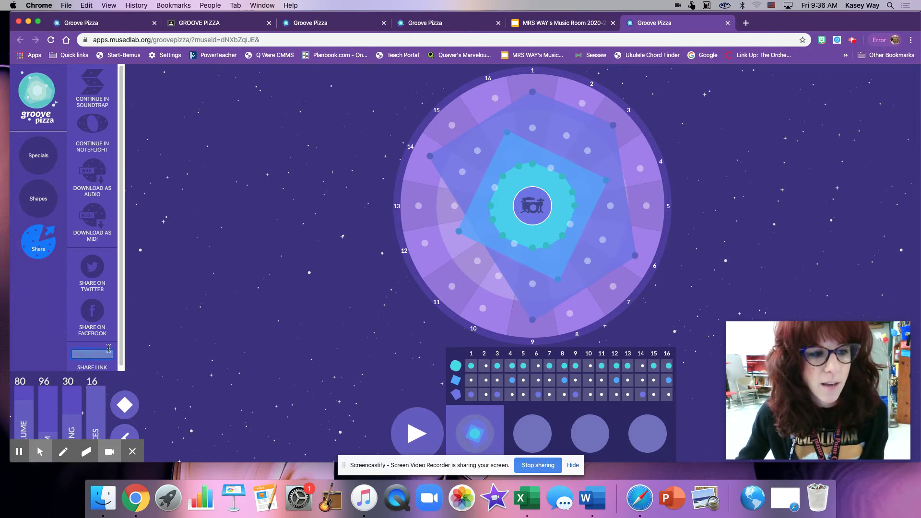
{"action": "left_click", "coordinate": [122, 353]}
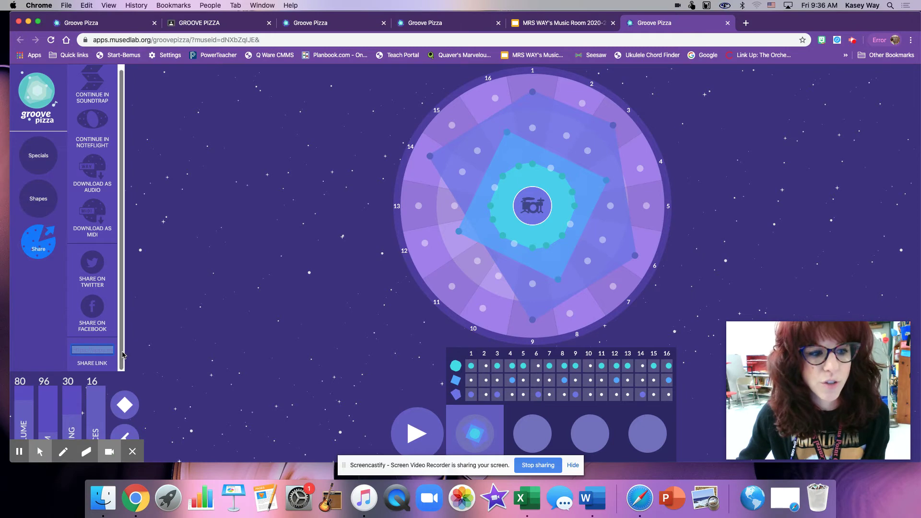
{"action": "scroll", "coordinate": [115, 347], "scroll_direction": "up", "scroll_amount": 1}
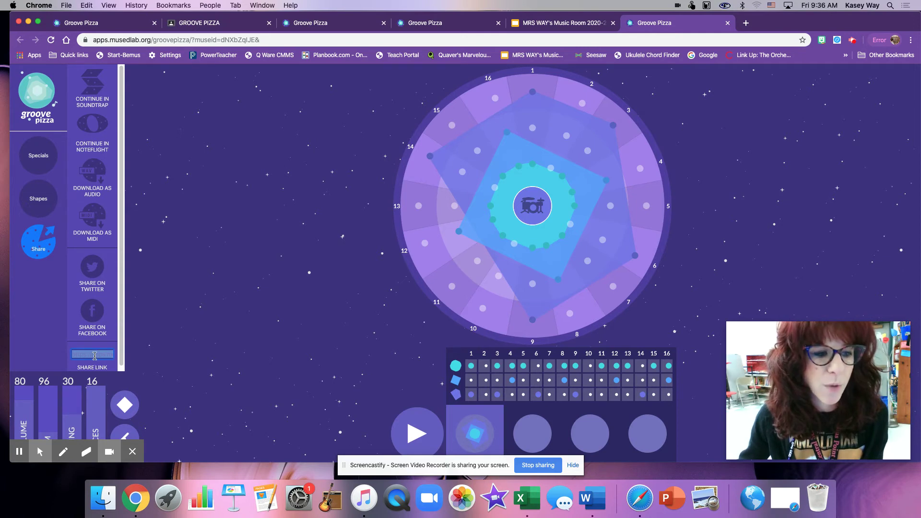
{"action": "left_click", "coordinate": [94, 355]}
{"action": "left_click", "coordinate": [95, 355]}
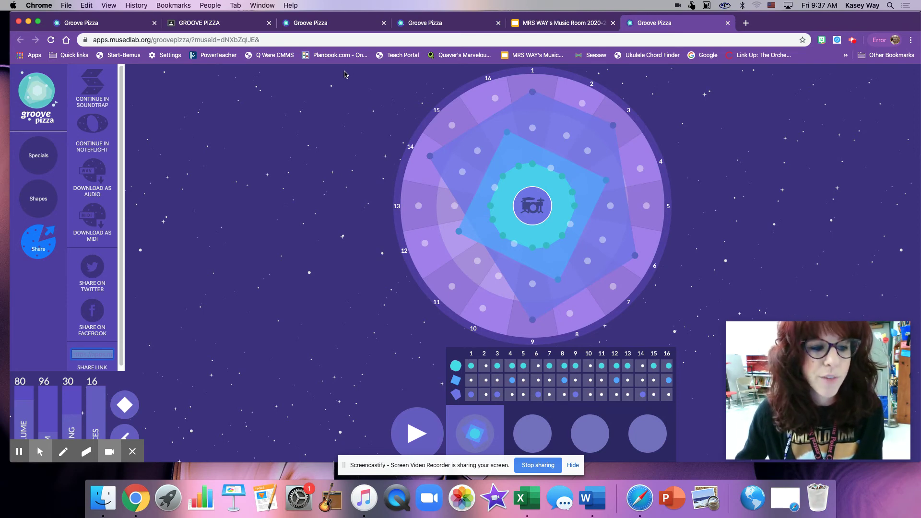
{"action": "mouse_move", "coordinate": [123, 101]}
{"action": "left_mouse_down"}
{"action": "mouse_move", "coordinate": [123, 123]}
{"action": "mouse_move", "coordinate": [113, 86]}
{"action": "left_mouse_up"}
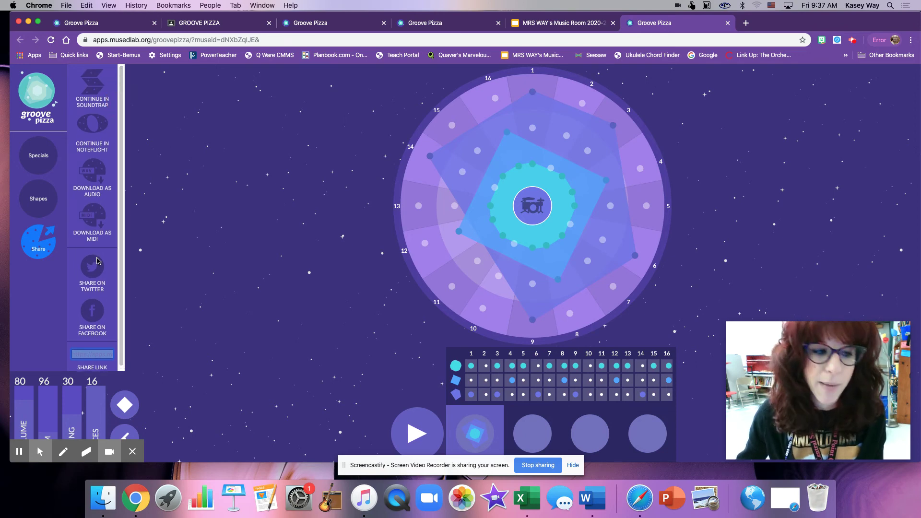
{"action": "left_click", "coordinate": [92, 364]}
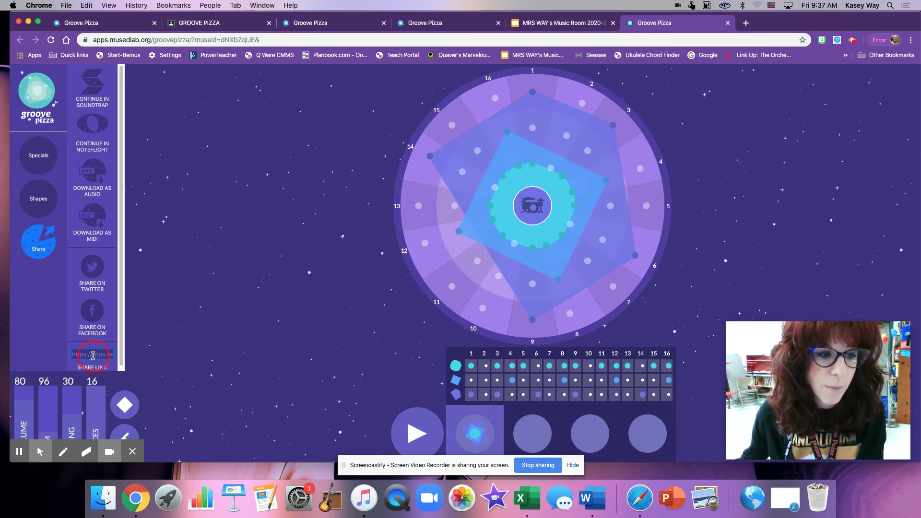